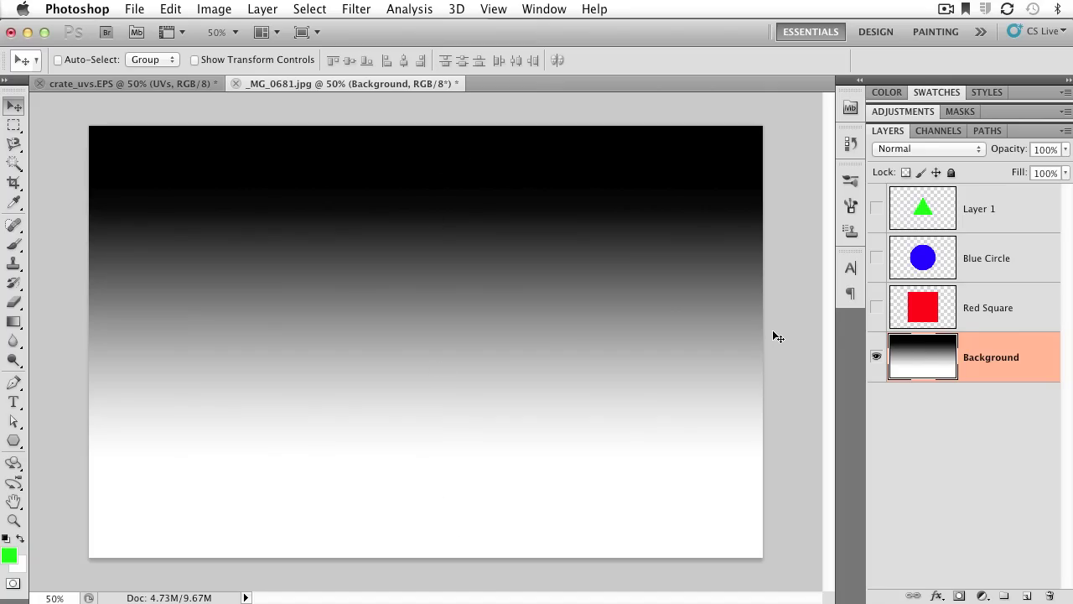
Step: Select the Red Square layer and drag the square to the right with the Move tool
{"action": "left_click", "coordinate": [876, 307]}
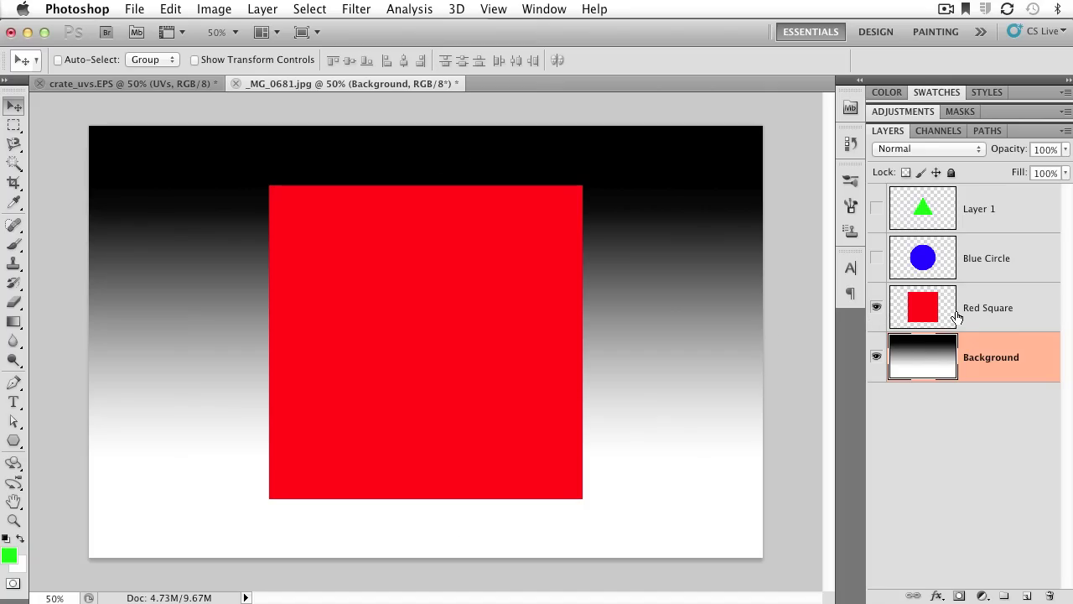
{"action": "left_click", "coordinate": [958, 317]}
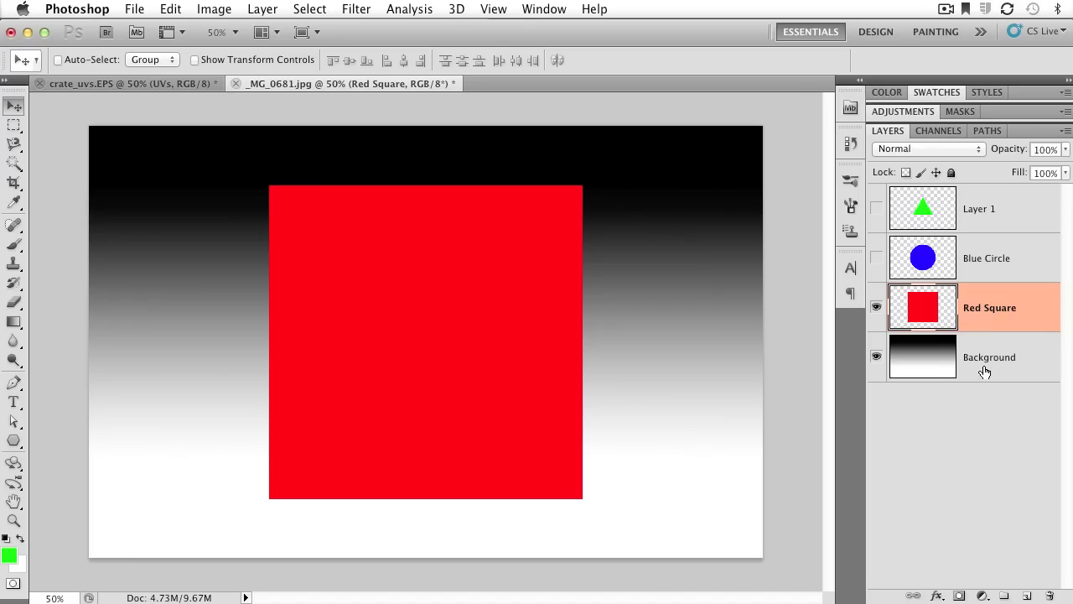
{"action": "left_click", "coordinate": [876, 308]}
{"action": "left_click", "coordinate": [876, 310]}
{"action": "left_click", "coordinate": [7, 111]}
{"action": "left_click_drag", "start_coordinate": [409, 309], "coordinate": [512, 307]}
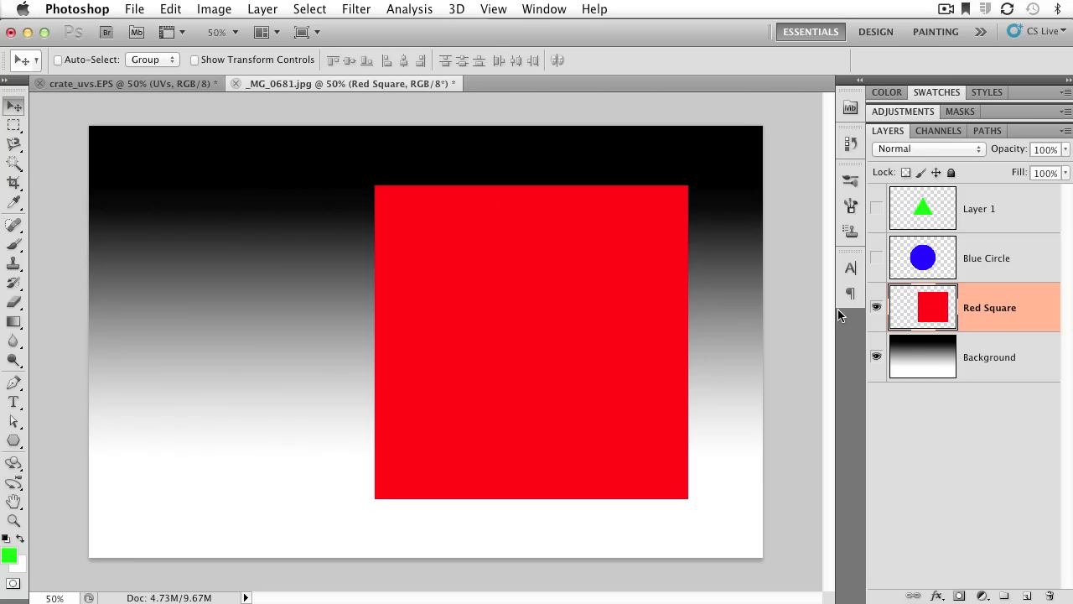
Step: Show and select Blue Circle, then drag the circle left over the square's left edge
{"action": "left_click", "coordinate": [876, 259]}
{"action": "left_click", "coordinate": [955, 269]}
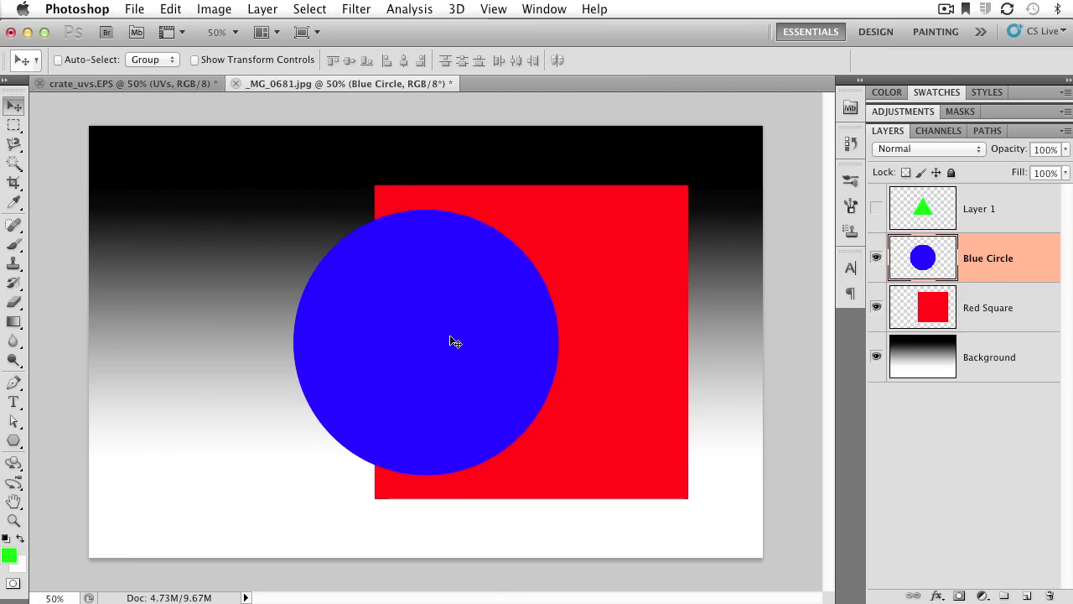
{"action": "left_click_drag", "start_coordinate": [453, 341], "coordinate": [283, 328]}
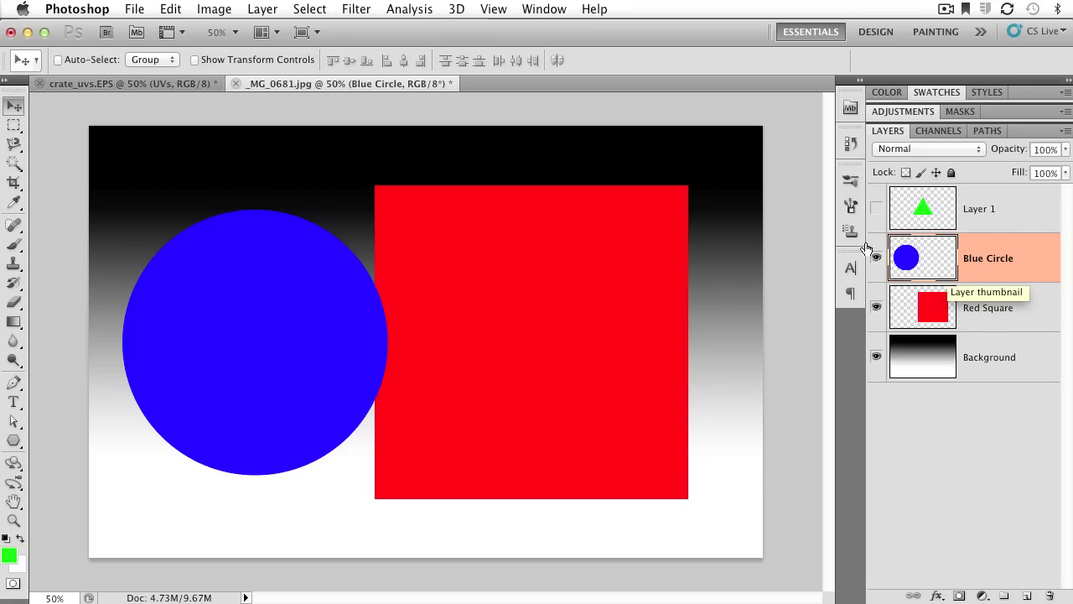
Step: Show Layer 1's green triangle, drag it right onto the red square, and select Layer 1
{"action": "left_click", "coordinate": [876, 209]}
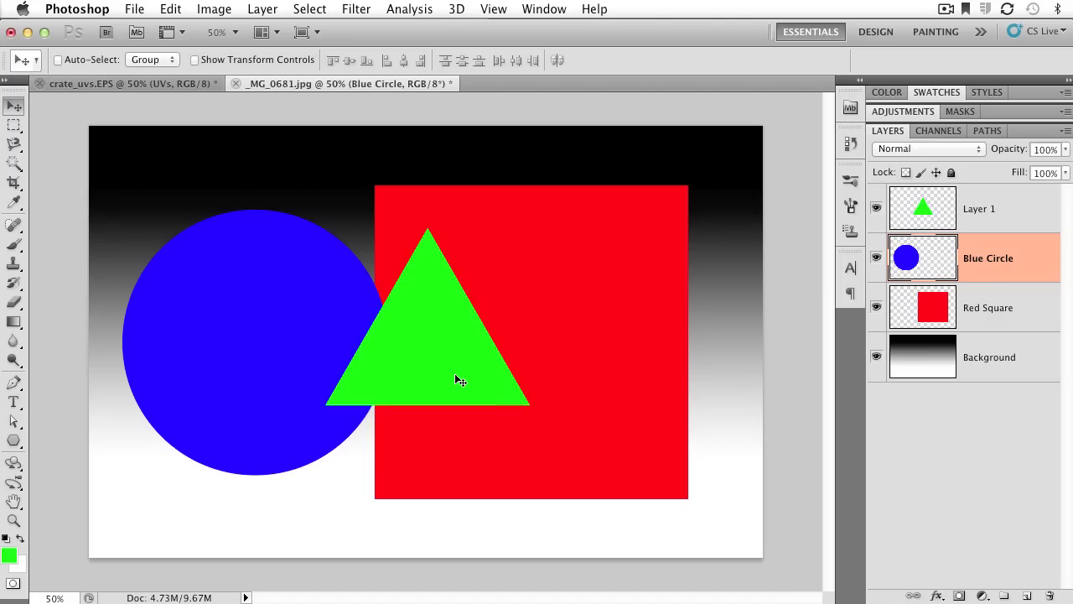
{"action": "left_click_drag", "start_coordinate": [428, 346], "coordinate": [533, 365]}
{"action": "left_click", "coordinate": [998, 222]}
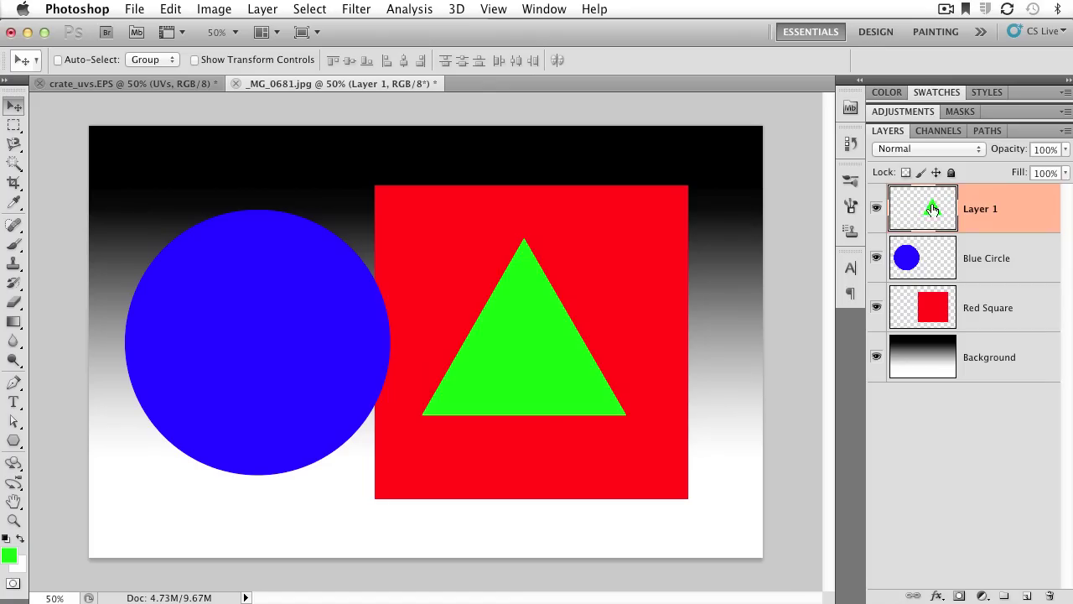
Step: Drag Layer 1 between Blue Circle and Red Square, then reselect Layer 1
{"action": "left_click_drag", "start_coordinate": [923, 210], "coordinate": [961, 278]}
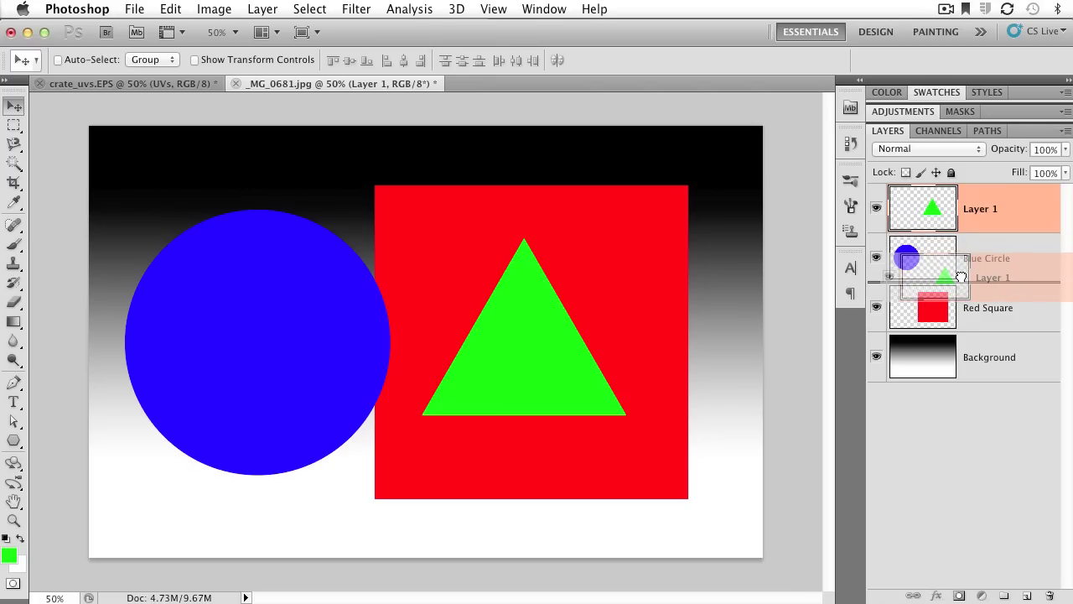
{"action": "left_click_drag", "start_coordinate": [961, 278], "coordinate": [961, 277]}
{"action": "left_click_drag", "start_coordinate": [961, 278], "coordinate": [961, 280]}
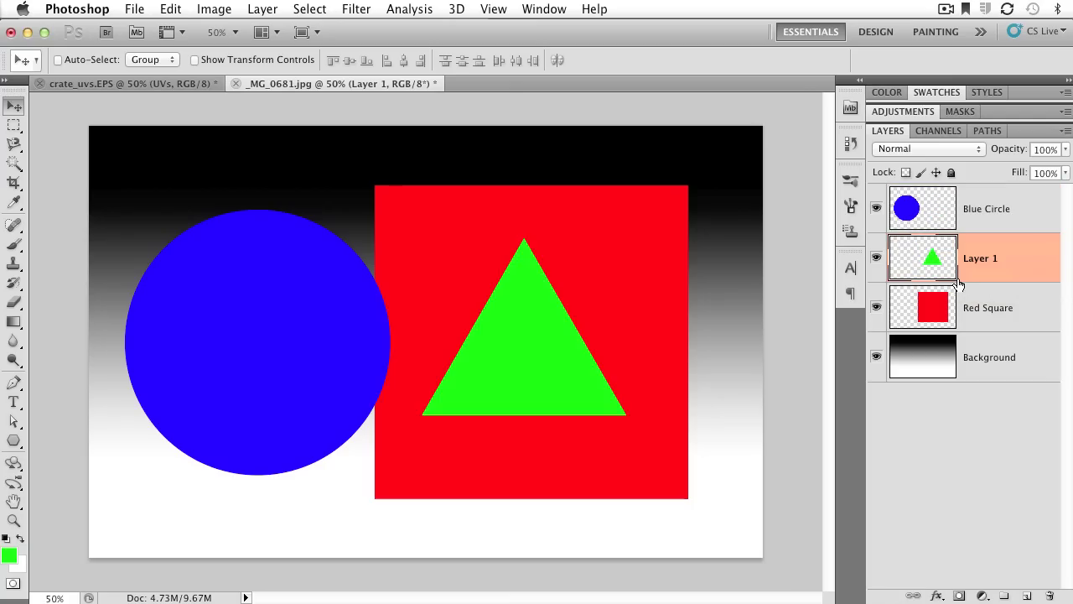
{"action": "left_click", "coordinate": [935, 220]}
{"action": "left_click", "coordinate": [933, 256]}
{"action": "left_click", "coordinate": [938, 306]}
{"action": "left_click", "coordinate": [964, 429]}
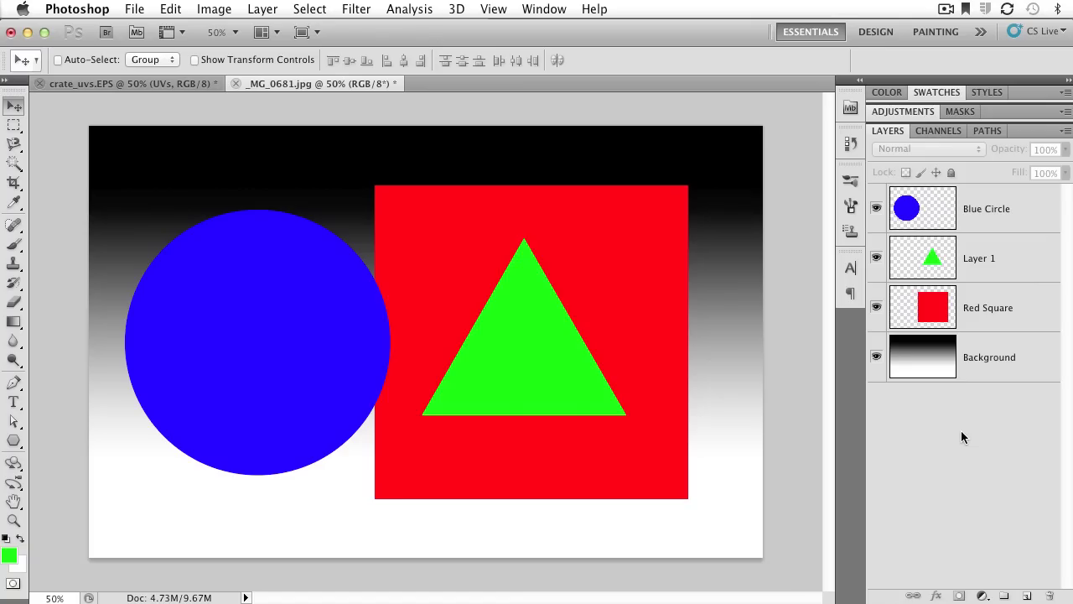
{"action": "left_click", "coordinate": [933, 267]}
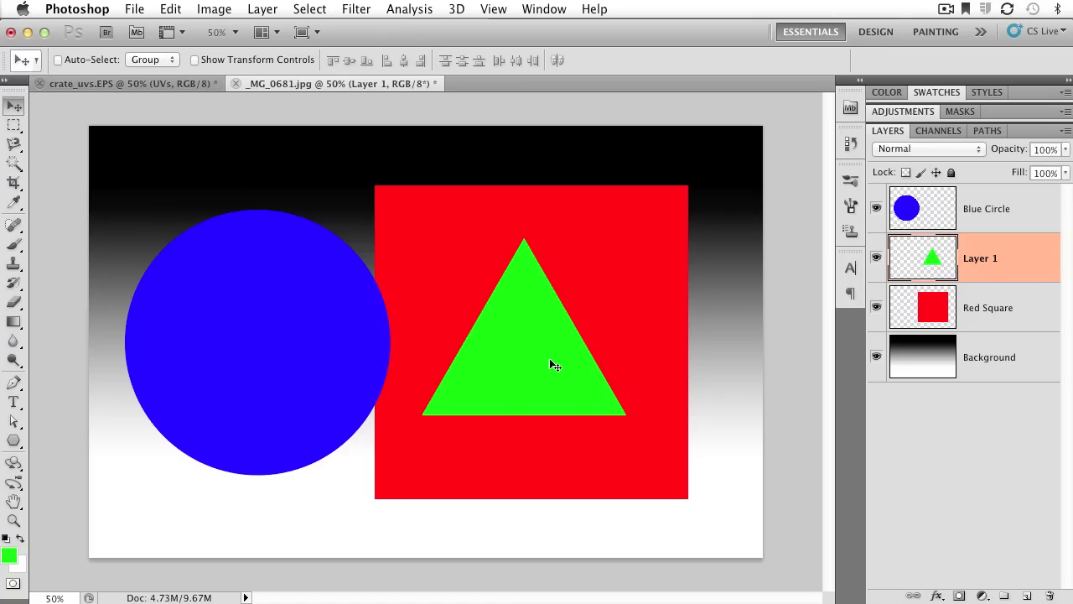
Step: Drag the triangle left so it sits partly behind the blue circle
{"action": "left_click_drag", "start_coordinate": [555, 365], "coordinate": [396, 365]}
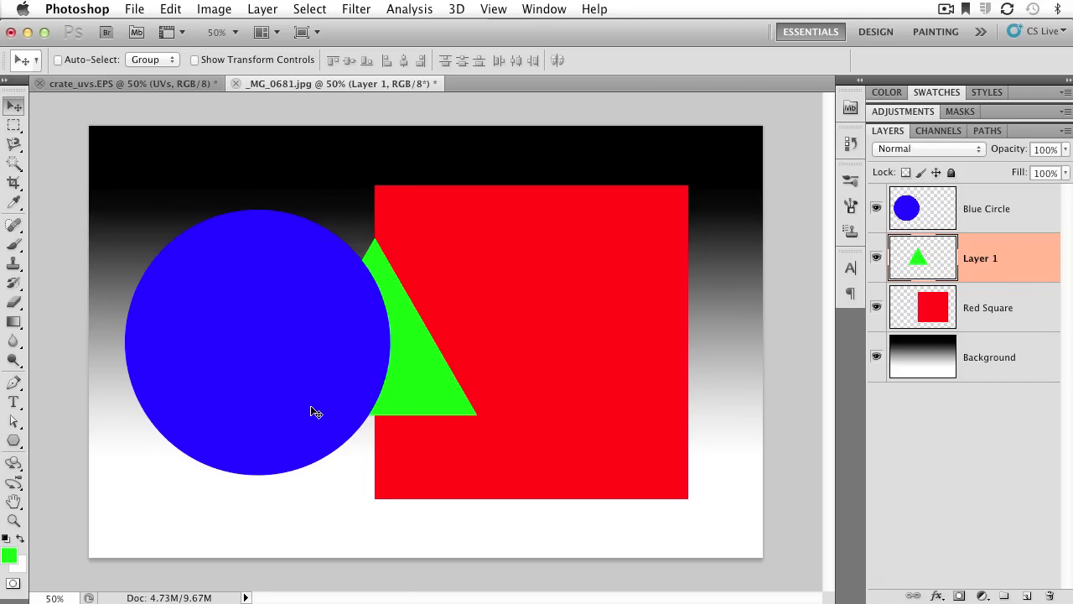
{"action": "left_click", "coordinate": [998, 217]}
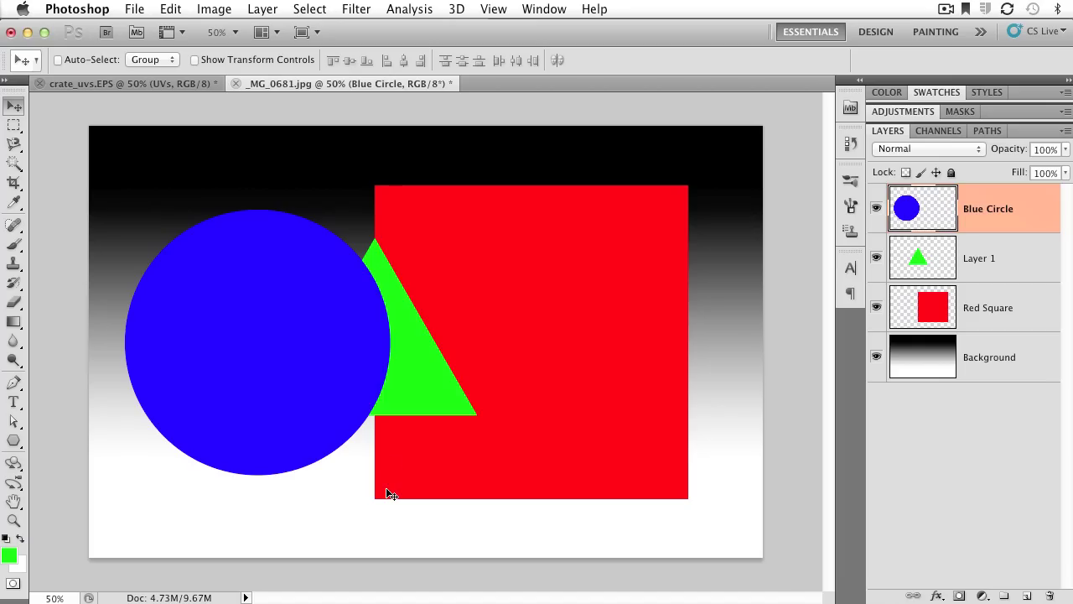
Step: Move Layer 1 below Red Square and hide the Red Square layer
{"action": "left_click", "coordinate": [916, 259]}
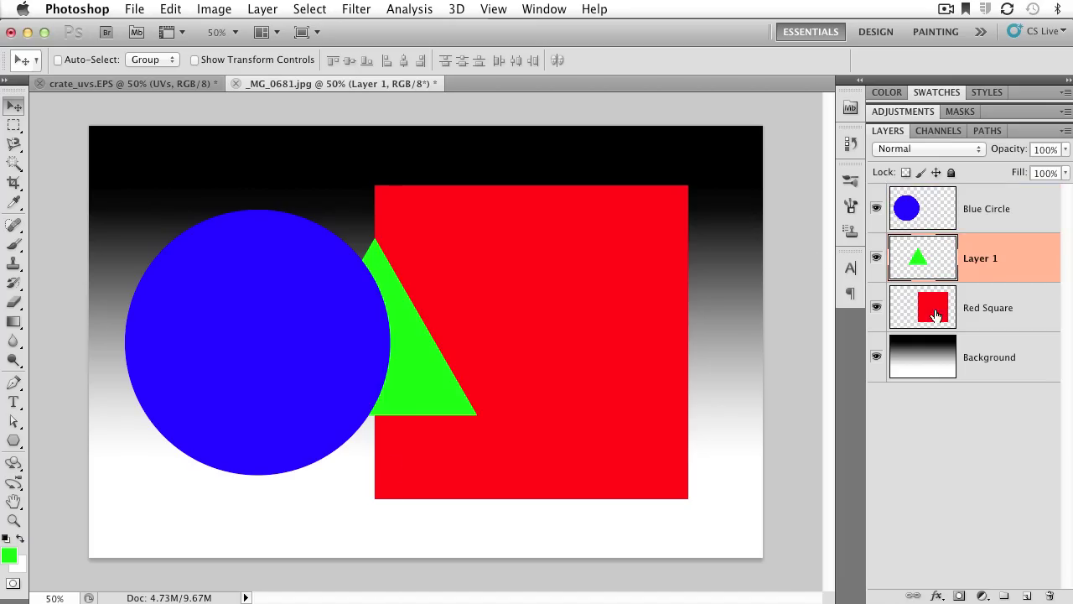
{"action": "left_click_drag", "start_coordinate": [920, 260], "coordinate": [919, 331]}
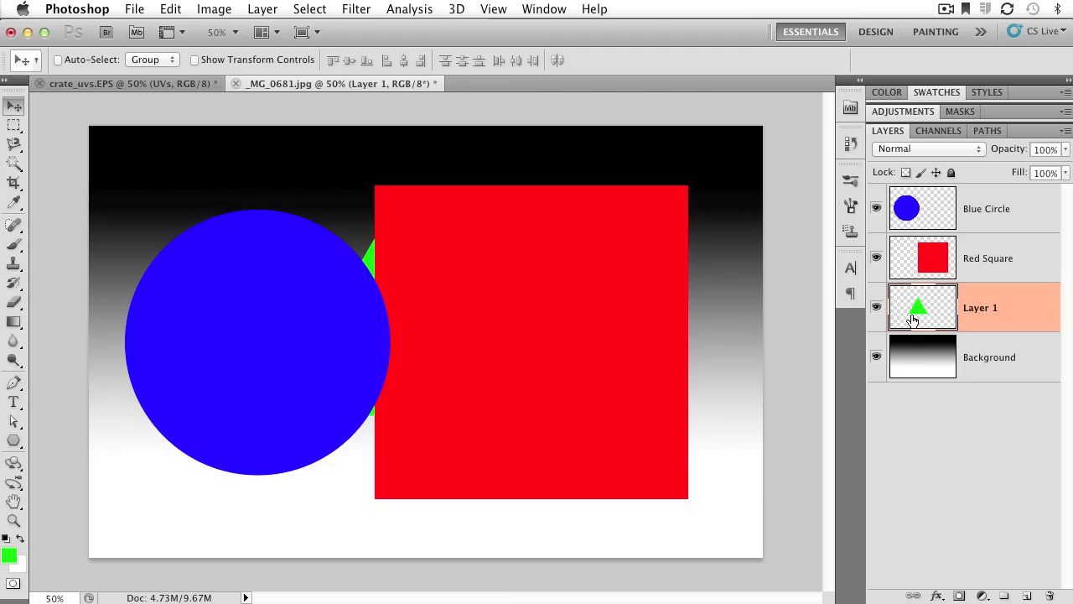
{"action": "left_click", "coordinate": [972, 260]}
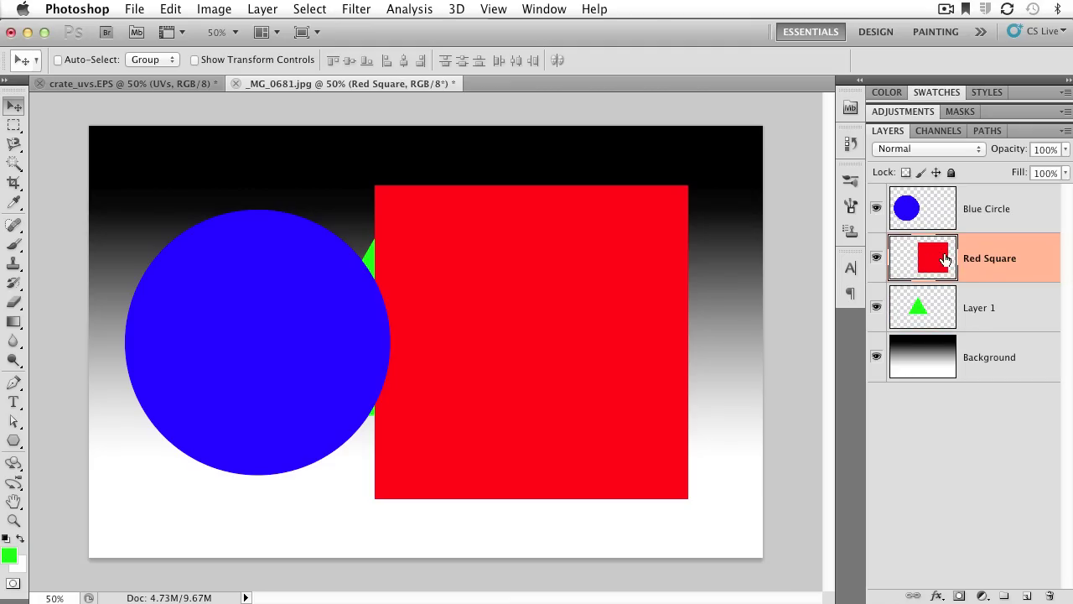
{"action": "left_click", "coordinate": [877, 259]}
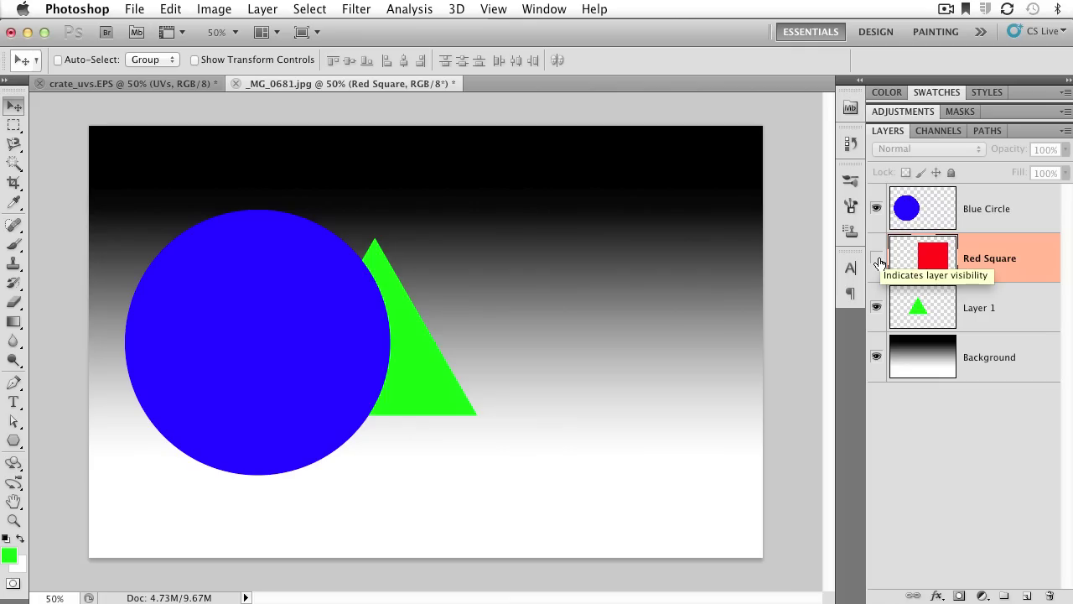
Step: Turn Red Square and Blue Circle back on and select Layer 1
{"action": "left_click", "coordinate": [876, 209]}
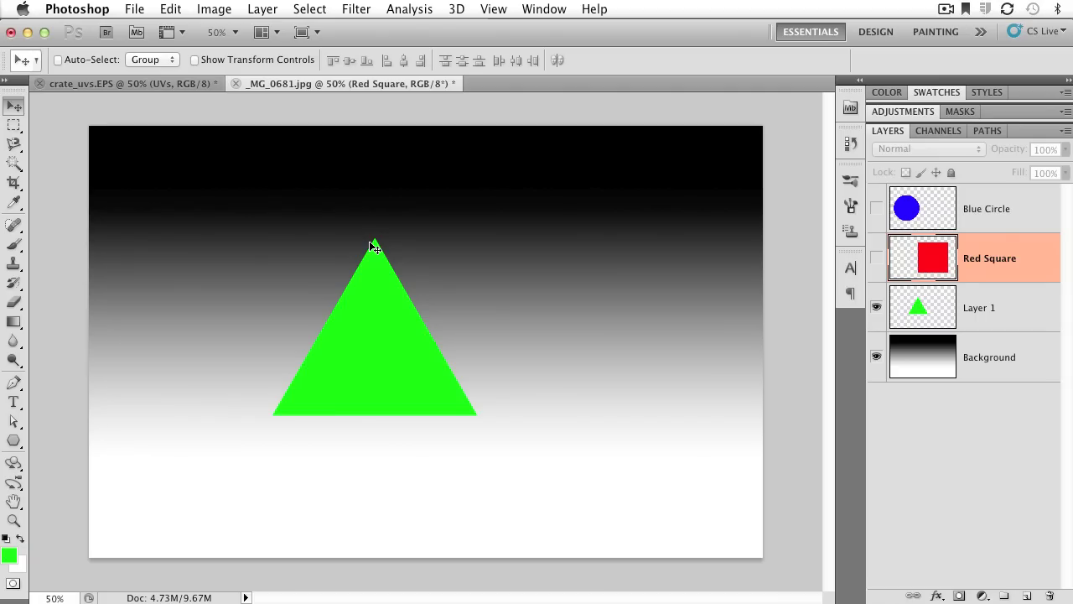
{"action": "left_click", "coordinate": [877, 258]}
{"action": "left_click", "coordinate": [876, 209]}
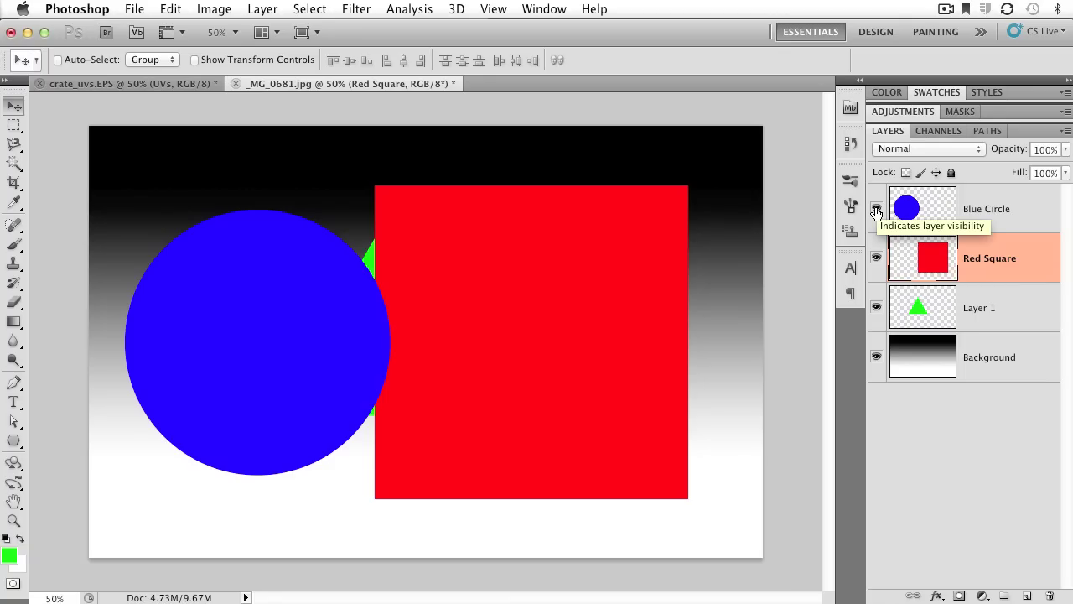
{"action": "left_click", "coordinate": [930, 315]}
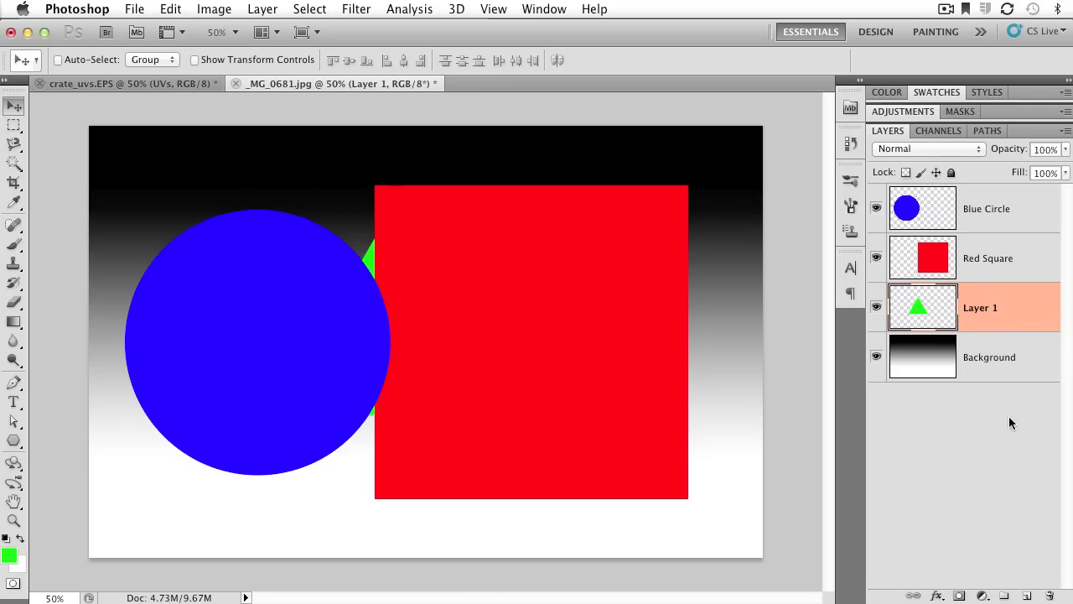
Step: Move Layer 1 to the top of the stack and nudge the triangle right
{"action": "left_click_drag", "start_coordinate": [917, 313], "coordinate": [989, 187]}
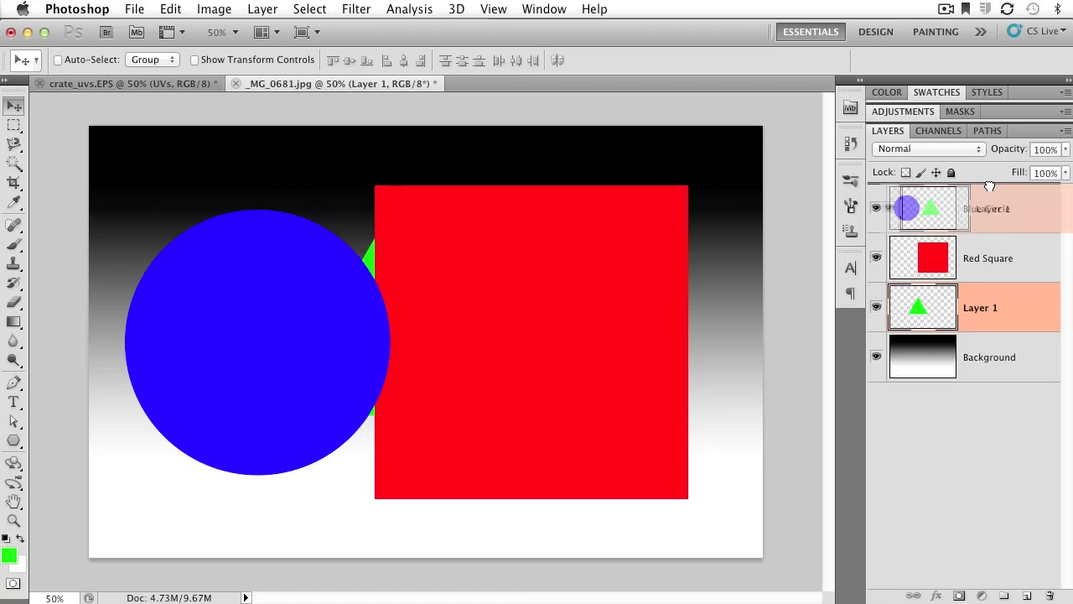
{"action": "left_click_drag", "start_coordinate": [990, 186], "coordinate": [990, 188]}
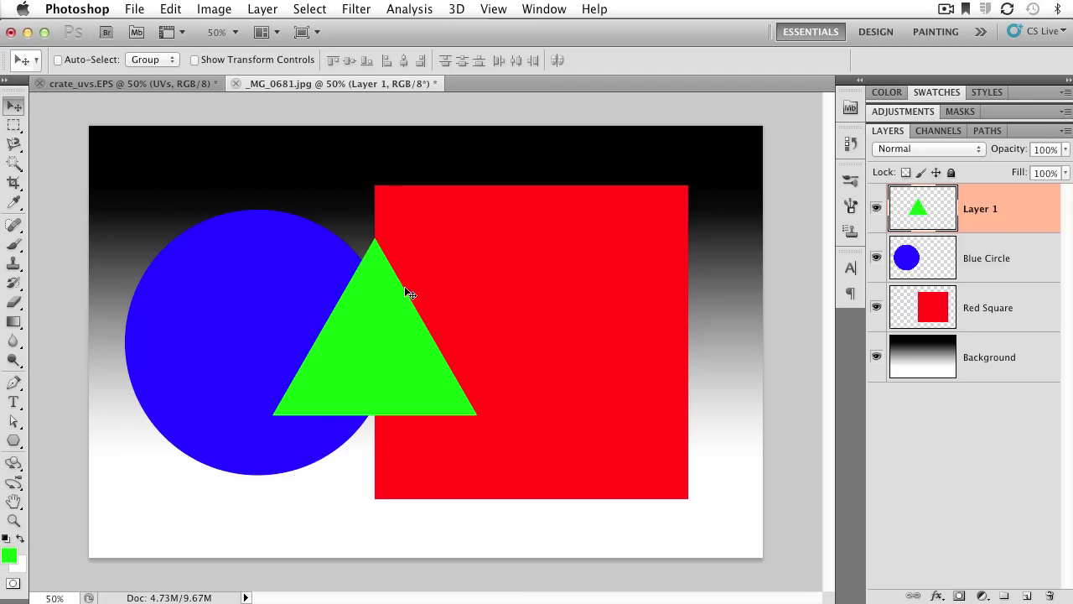
{"action": "mouse_move", "coordinate": [359, 362]}
{"action": "left_mouse_down"}
{"action": "mouse_move", "coordinate": [570, 366]}
{"action": "mouse_move", "coordinate": [270, 362]}
{"action": "mouse_move", "coordinate": [194, 242]}
{"action": "mouse_move", "coordinate": [211, 342]}
{"action": "mouse_move", "coordinate": [411, 378]}
{"action": "mouse_move", "coordinate": [368, 358]}
{"action": "left_mouse_up"}
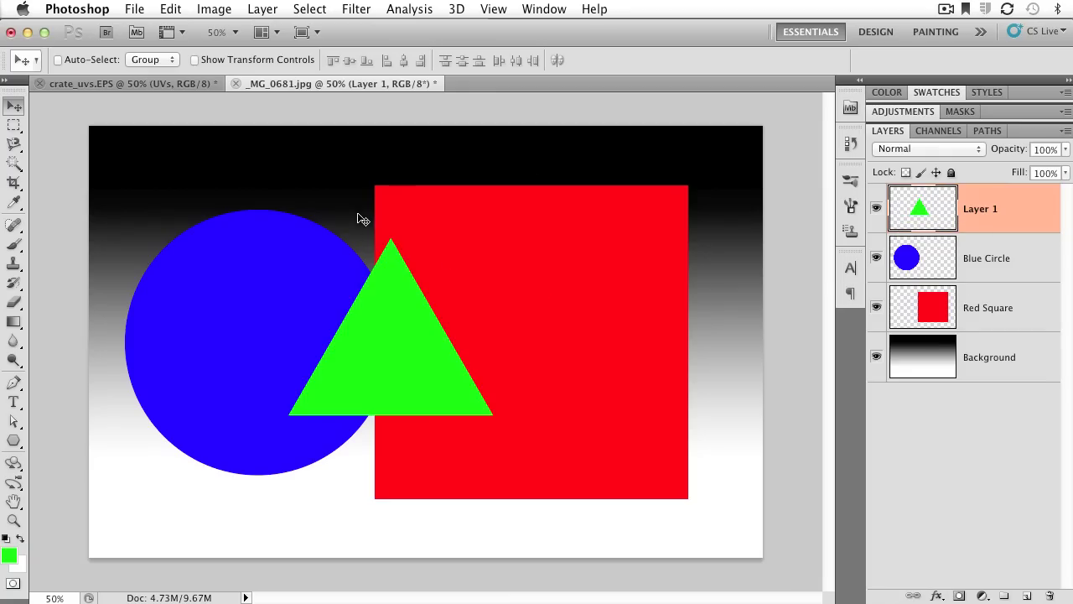
Step: Apply a Gaussian Blur with a 6.6-pixel radius to the green triangle
{"action": "left_click", "coordinate": [357, 9]}
{"action": "mouse_move", "coordinate": [411, 193]}
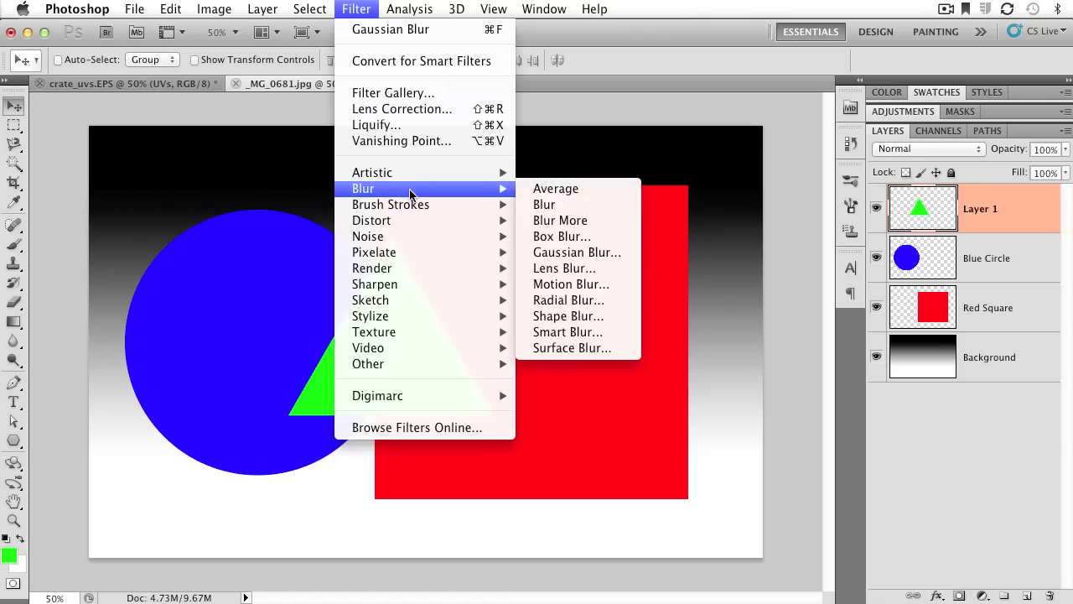
{"action": "left_click", "coordinate": [577, 251]}
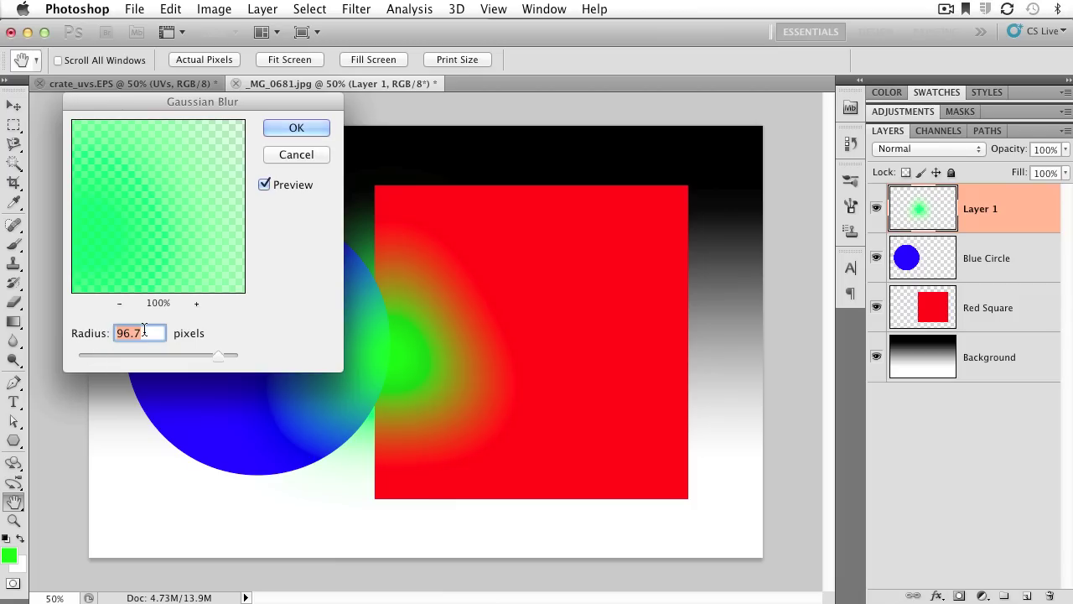
{"action": "left_click_drag", "start_coordinate": [216, 355], "coordinate": [127, 356]}
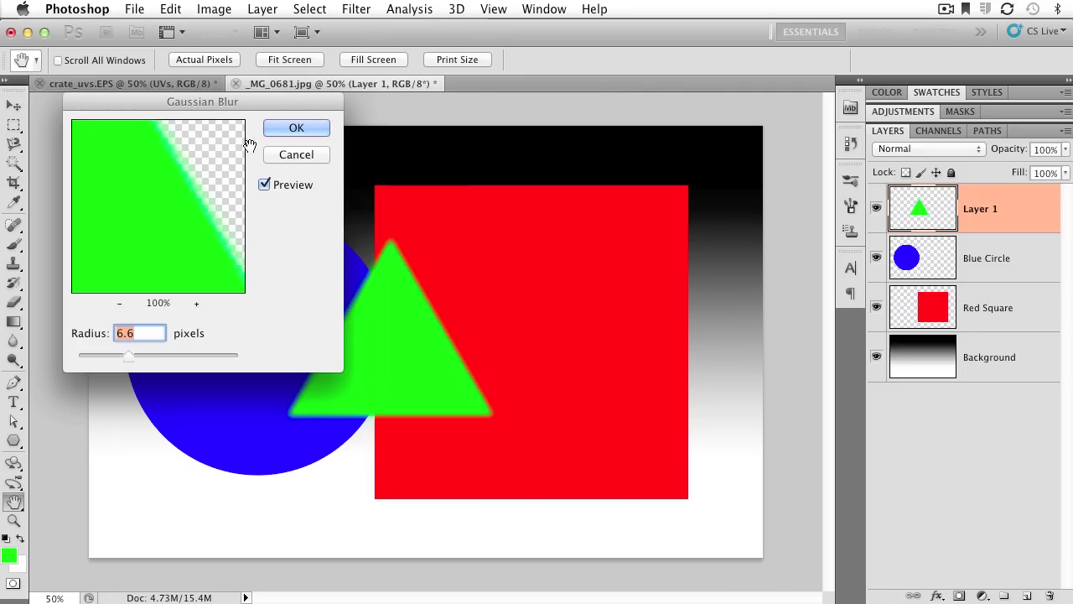
{"action": "left_click", "coordinate": [297, 128]}
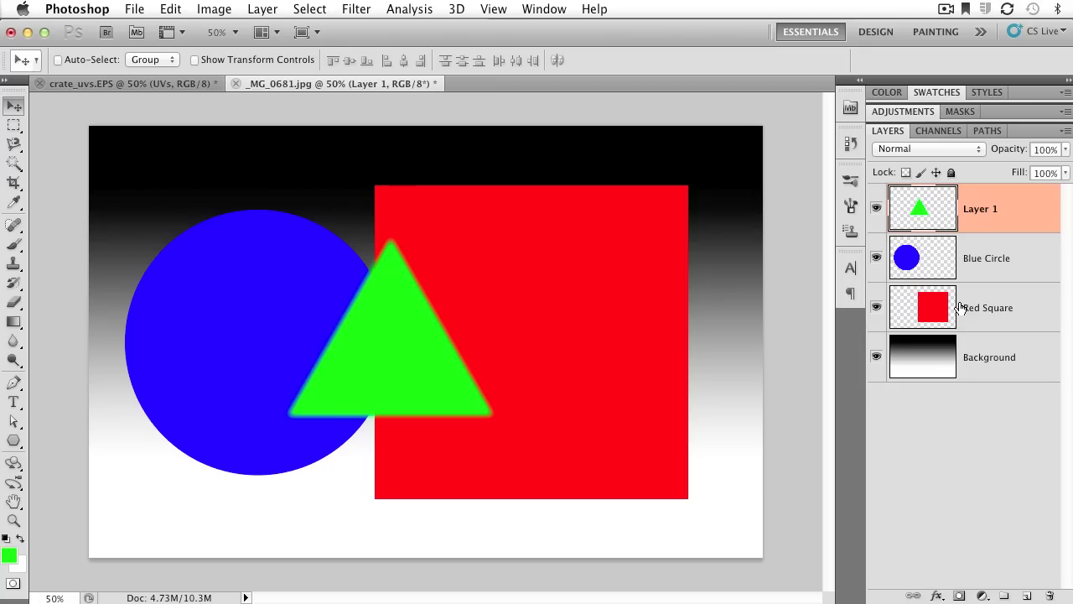
Step: Add a new empty layer above Red Square
{"action": "left_click", "coordinate": [975, 256]}
{"action": "left_click", "coordinate": [971, 308]}
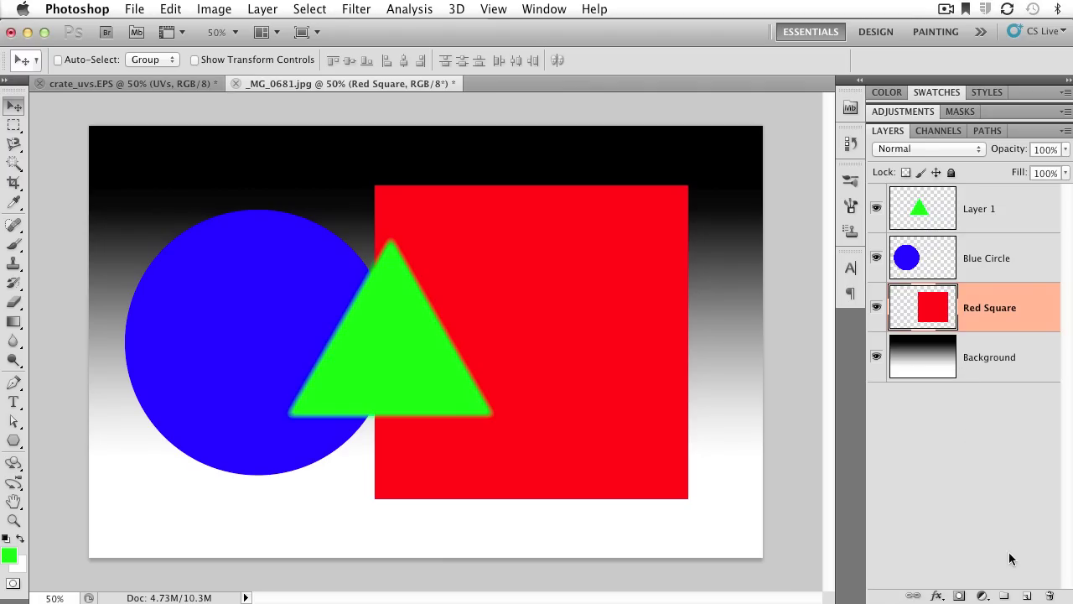
{"action": "left_click", "coordinate": [1028, 597]}
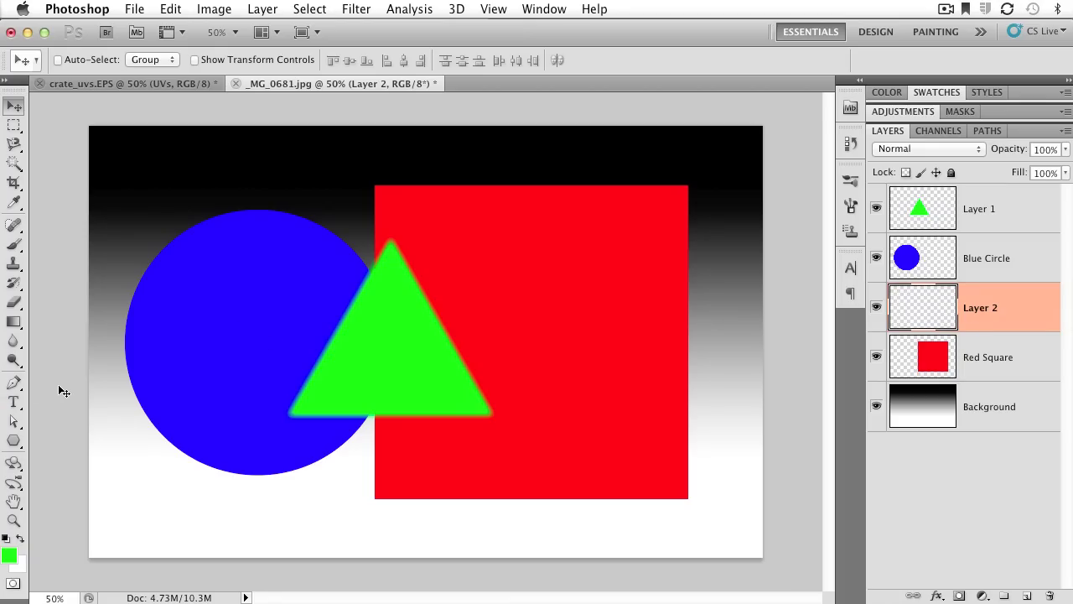
Step: Choose the Brush tool with magenta as the foreground colour
{"action": "left_click", "coordinate": [14, 244]}
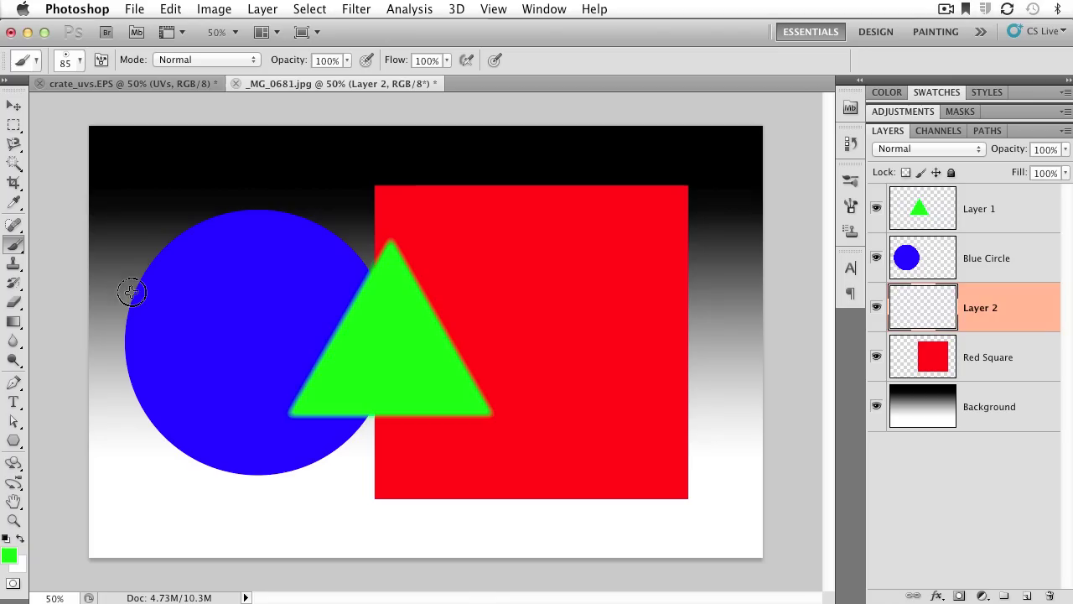
{"action": "left_click", "coordinate": [9, 555]}
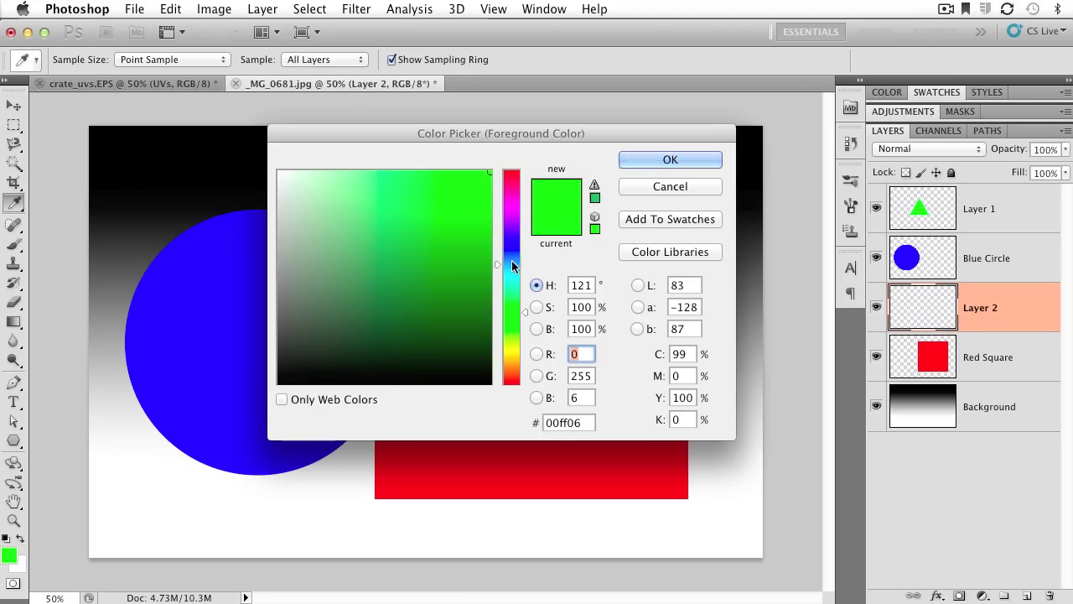
{"action": "left_click_drag", "start_coordinate": [511, 266], "coordinate": [511, 208]}
{"action": "left_click", "coordinate": [670, 159]}
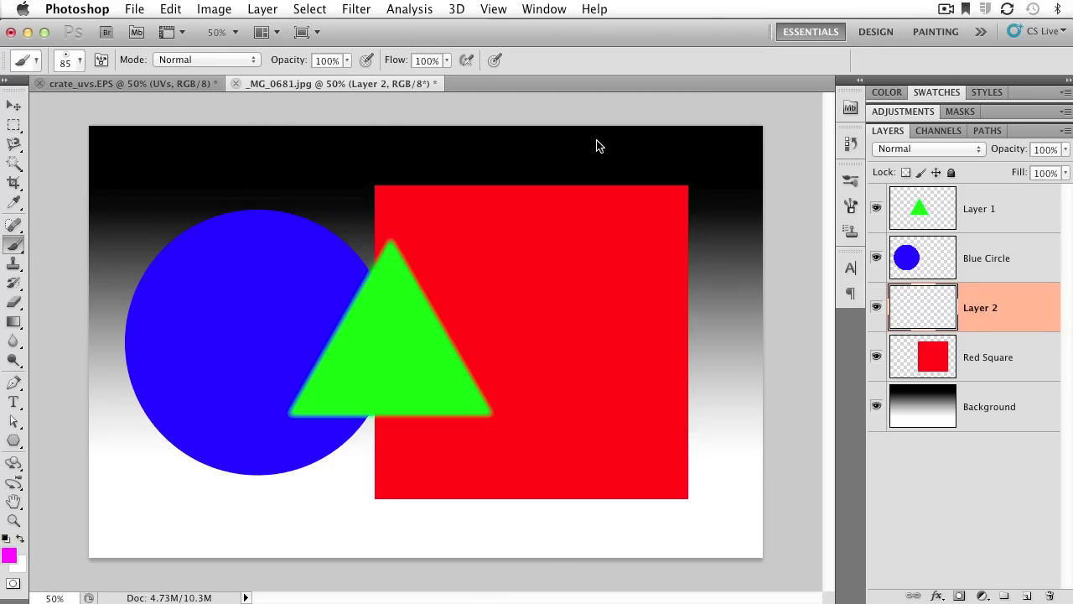
Step: With a hard round brush, paint a magenta dot and scribbles across the image
{"action": "left_click", "coordinate": [76, 61]}
{"action": "left_click_drag", "start_coordinate": [185, 265], "coordinate": [185, 176]}
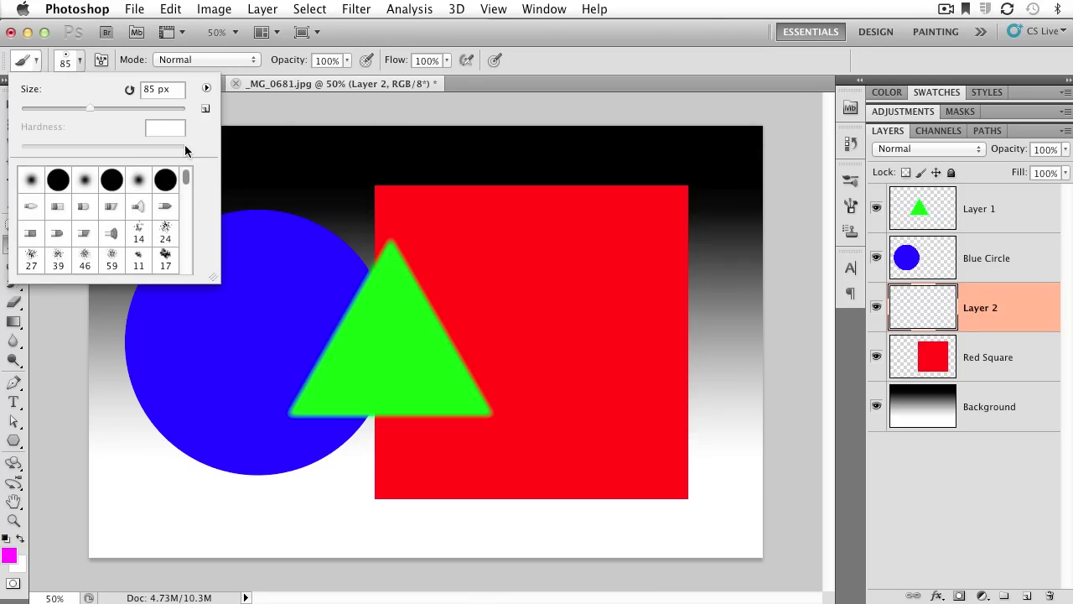
{"action": "left_click", "coordinate": [57, 179]}
{"action": "left_click", "coordinate": [296, 157]}
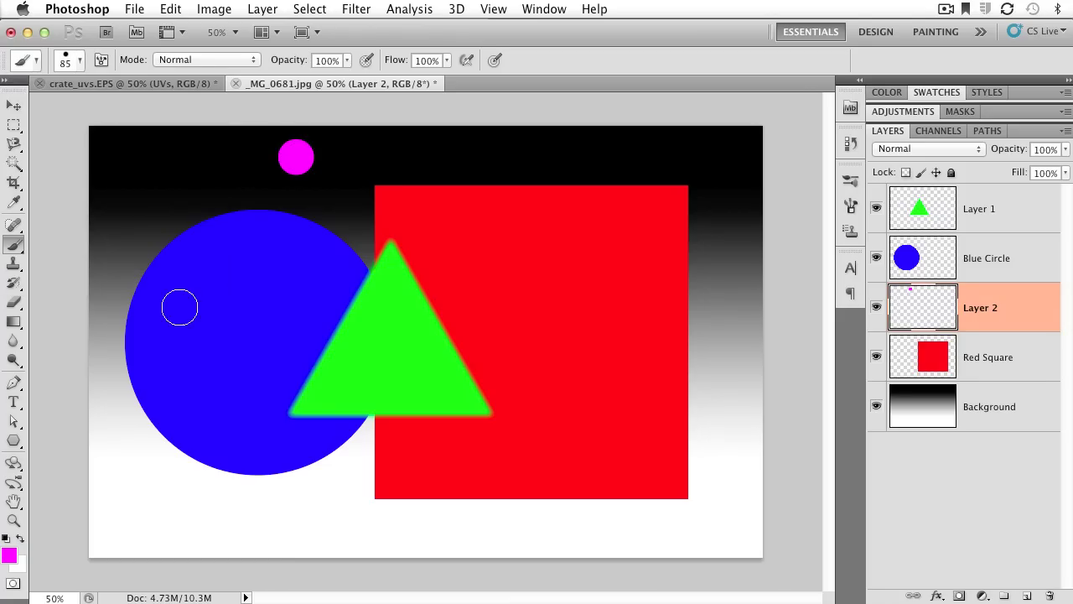
{"action": "mouse_move", "coordinate": [146, 439]}
{"action": "left_mouse_down"}
{"action": "mouse_move", "coordinate": [161, 326]}
{"action": "mouse_move", "coordinate": [255, 246]}
{"action": "mouse_move", "coordinate": [317, 398]}
{"action": "mouse_move", "coordinate": [442, 374]}
{"action": "mouse_move", "coordinate": [441, 178]}
{"action": "mouse_move", "coordinate": [551, 239]}
{"action": "mouse_move", "coordinate": [666, 430]}
{"action": "mouse_move", "coordinate": [651, 205]}
{"action": "mouse_move", "coordinate": [689, 165]}
{"action": "mouse_move", "coordinate": [685, 309]}
{"action": "mouse_move", "coordinate": [550, 195]}
{"action": "mouse_move", "coordinate": [306, 203]}
{"action": "mouse_move", "coordinate": [517, 272]}
{"action": "mouse_move", "coordinate": [576, 342]}
{"action": "mouse_move", "coordinate": [334, 352]}
{"action": "mouse_move", "coordinate": [679, 446]}
{"action": "left_mouse_up"}
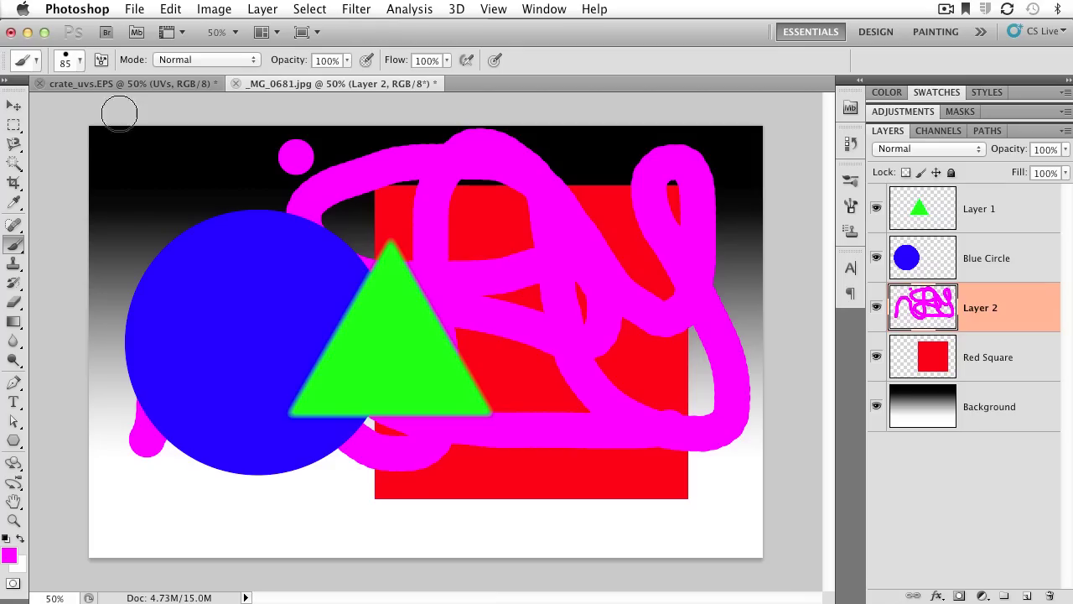
Step: With the Move tool active, rename Layer 2 to 'Brushes', then select Layer 1
{"action": "left_click", "coordinate": [14, 105]}
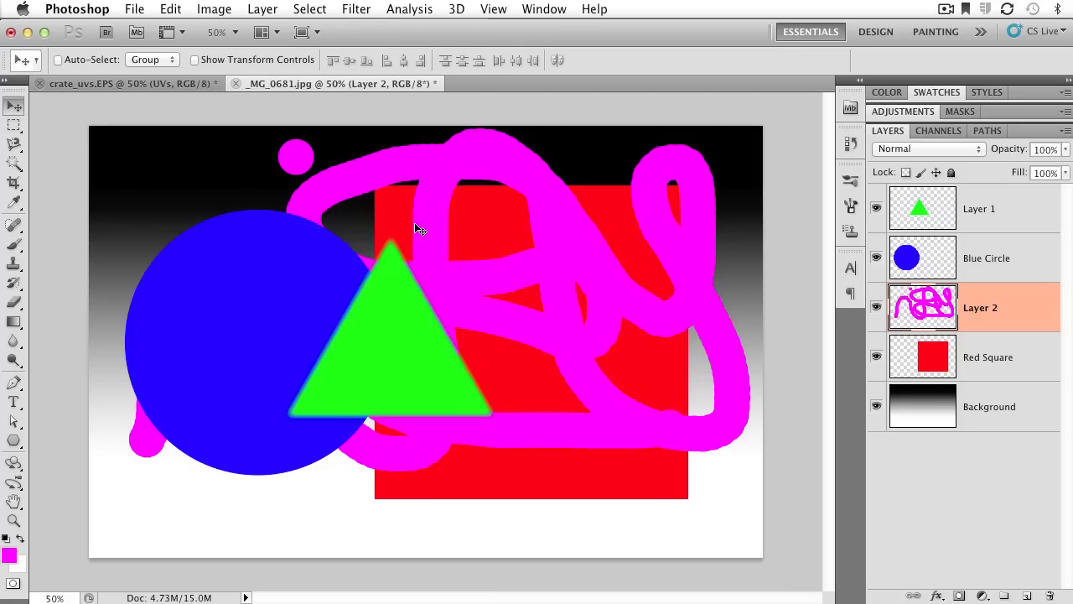
{"action": "double_click", "coordinate": [986, 307]}
{"action": "type", "text": "Brushes"}
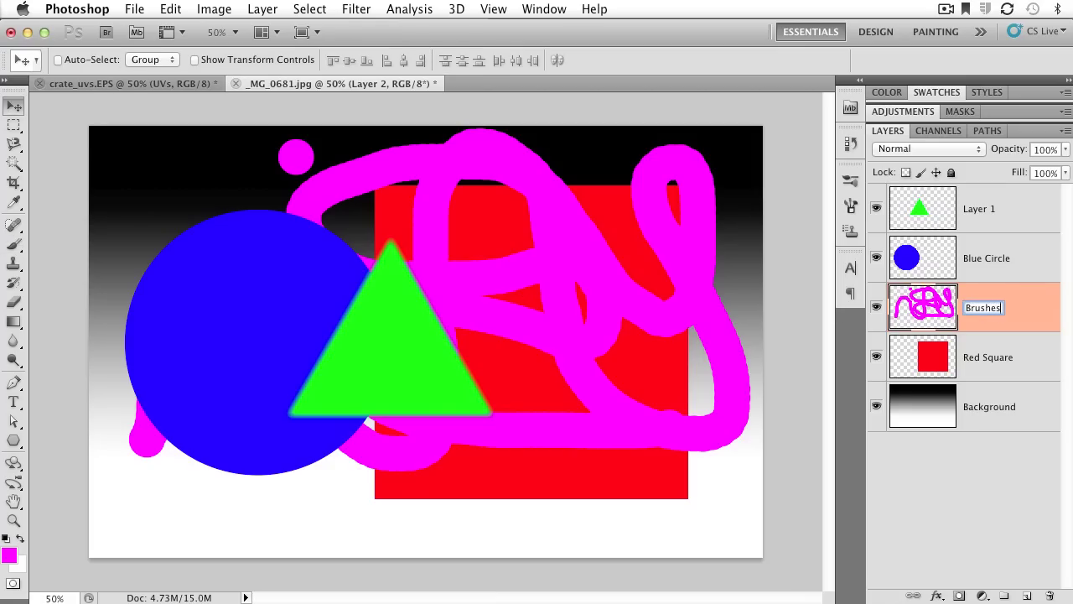
{"action": "key", "text": "Return"}
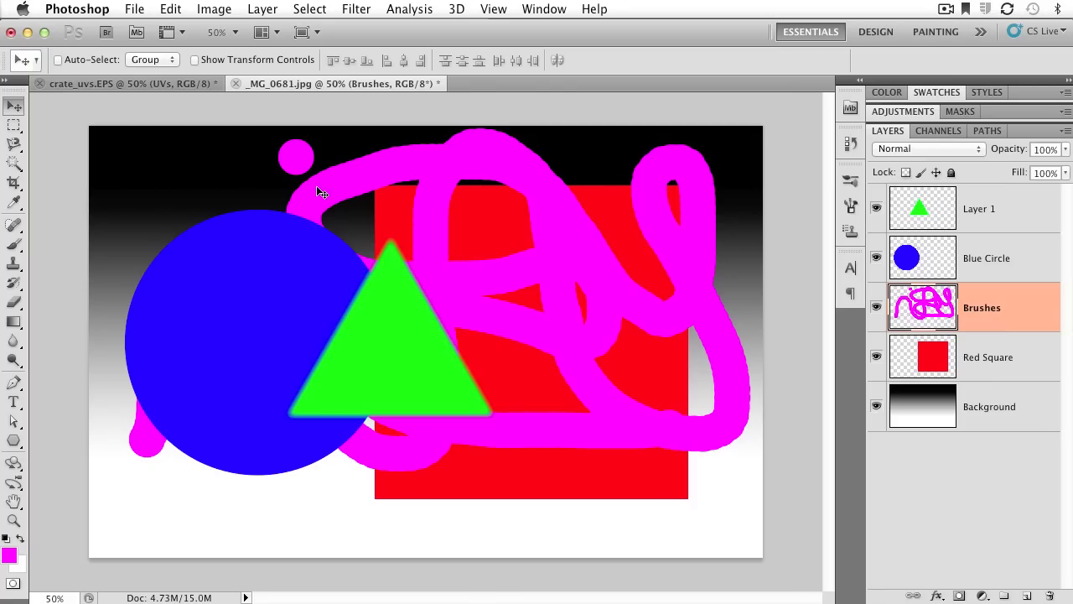
{"action": "left_click", "coordinate": [972, 274]}
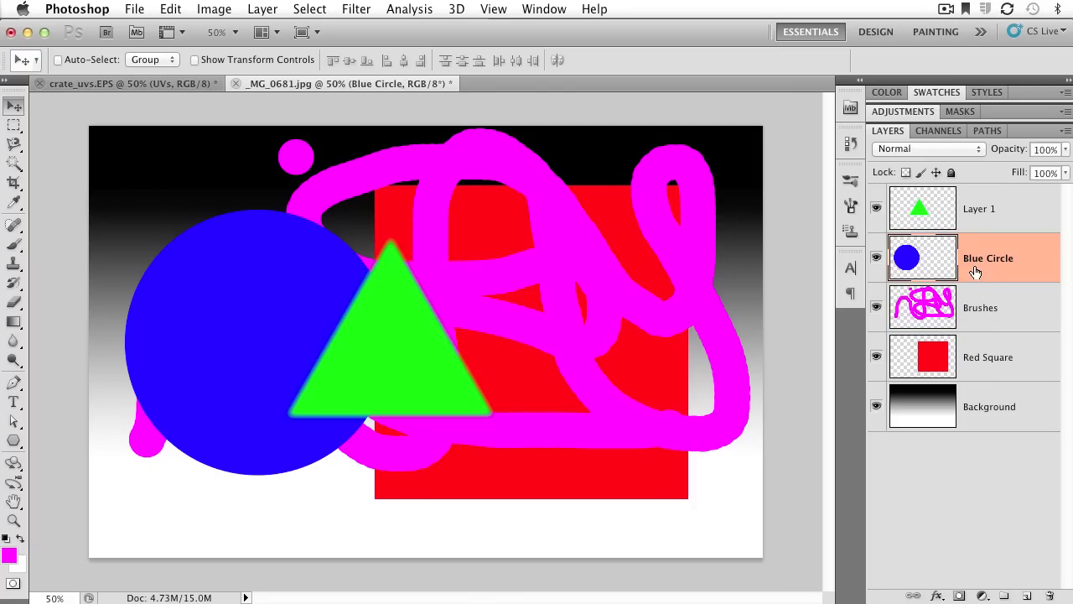
{"action": "left_click", "coordinate": [972, 221]}
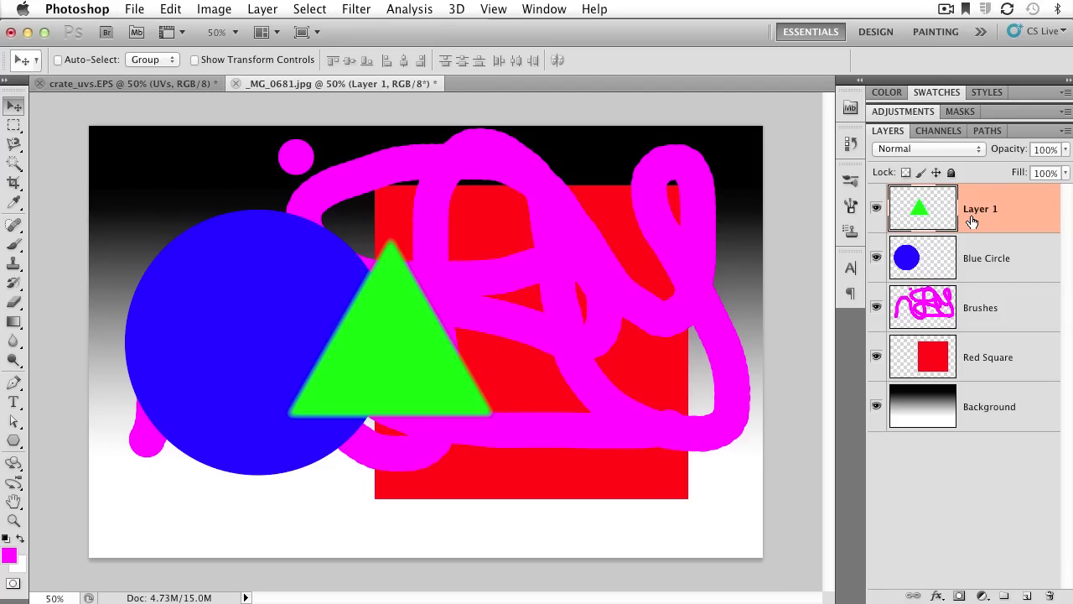
Step: Drag the Brushes layer above Layer 1, then drag it down toward the trash icon
{"action": "left_click", "coordinate": [980, 312]}
{"action": "left_click_drag", "start_coordinate": [928, 310], "coordinate": [920, 203]}
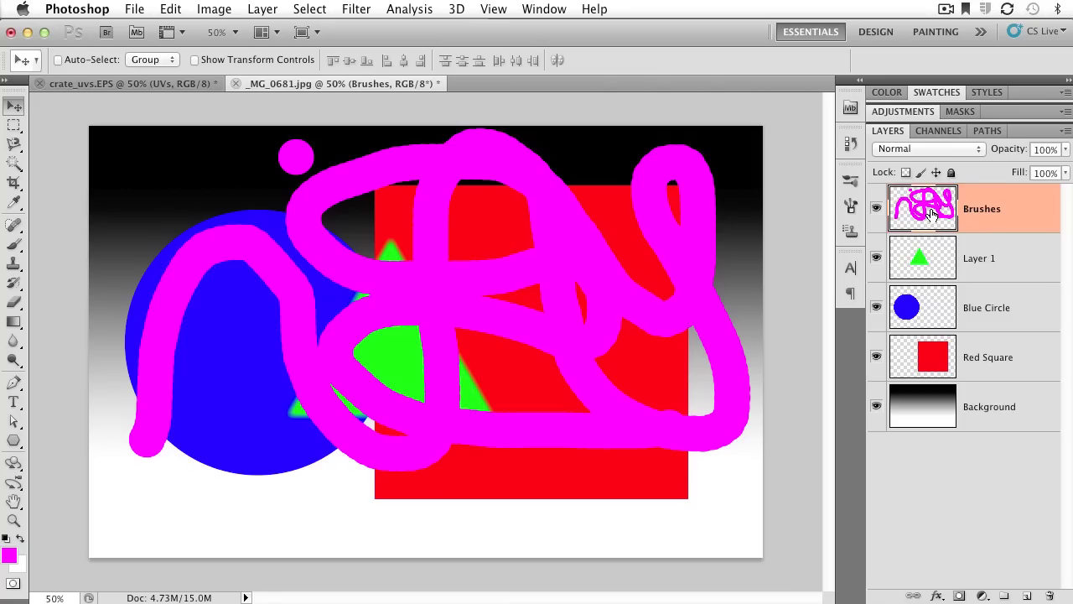
{"action": "mouse_move", "coordinate": [922, 204]}
{"action": "left_mouse_down"}
{"action": "mouse_move", "coordinate": [919, 306]}
{"action": "mouse_move", "coordinate": [1054, 481]}
{"action": "mouse_move", "coordinate": [1050, 594]}
{"action": "left_mouse_up"}
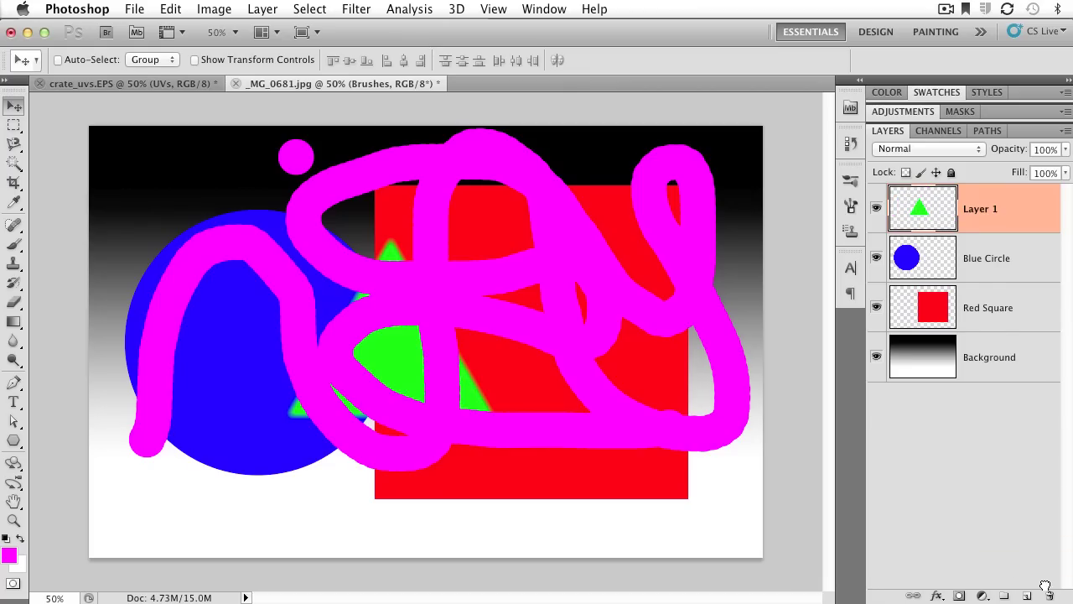
Step: Delete the Brushes layer, then select Layer 1, Blue Circle and Red Square in turn
{"action": "left_click", "coordinate": [984, 483]}
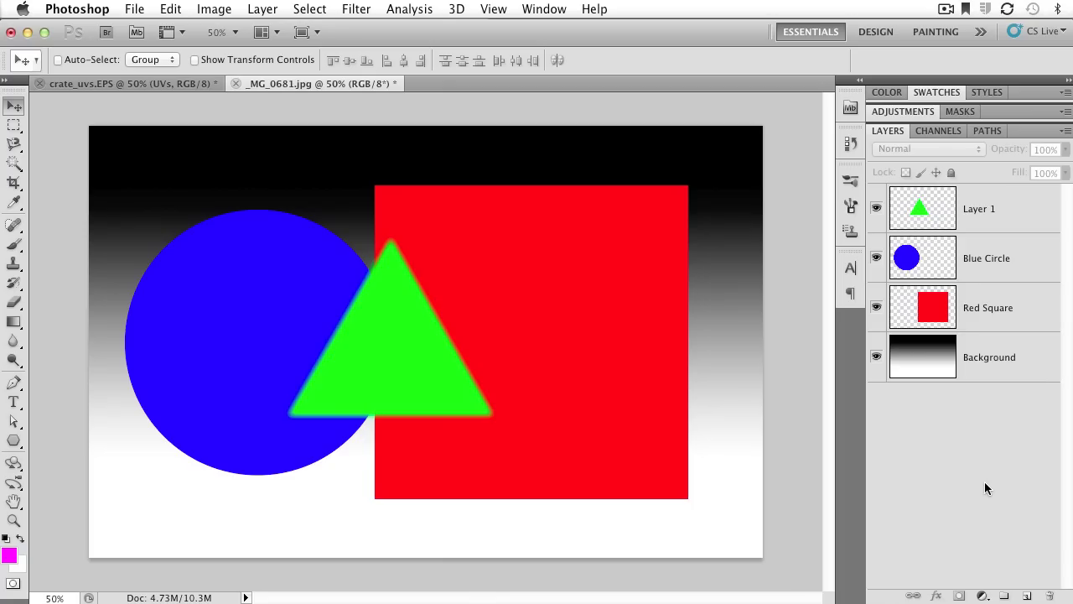
{"action": "left_click", "coordinate": [972, 212]}
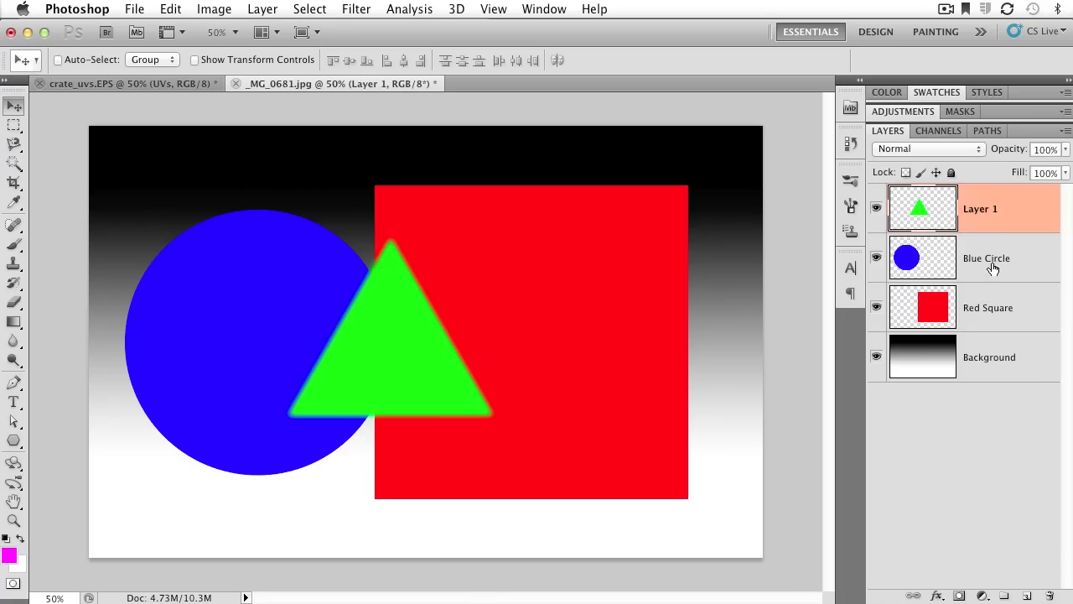
{"action": "left_click", "coordinate": [994, 267]}
{"action": "left_click", "coordinate": [1002, 329]}
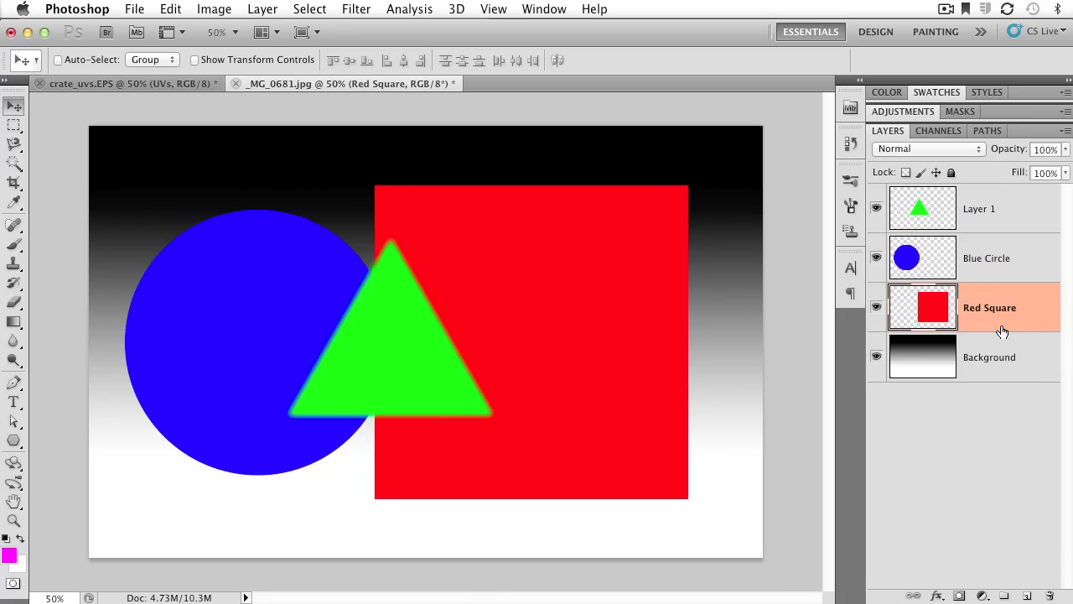